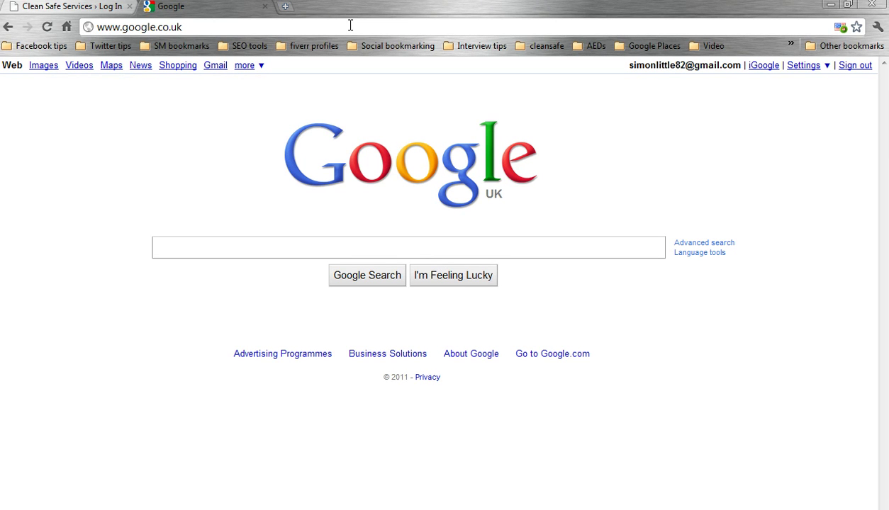
Step: Search Google for "football boots"
type("footbal")
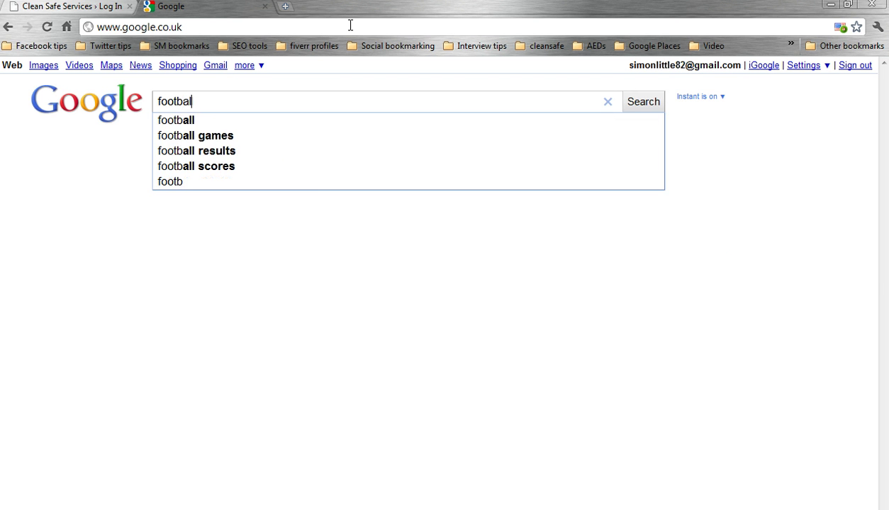
type("l boots")
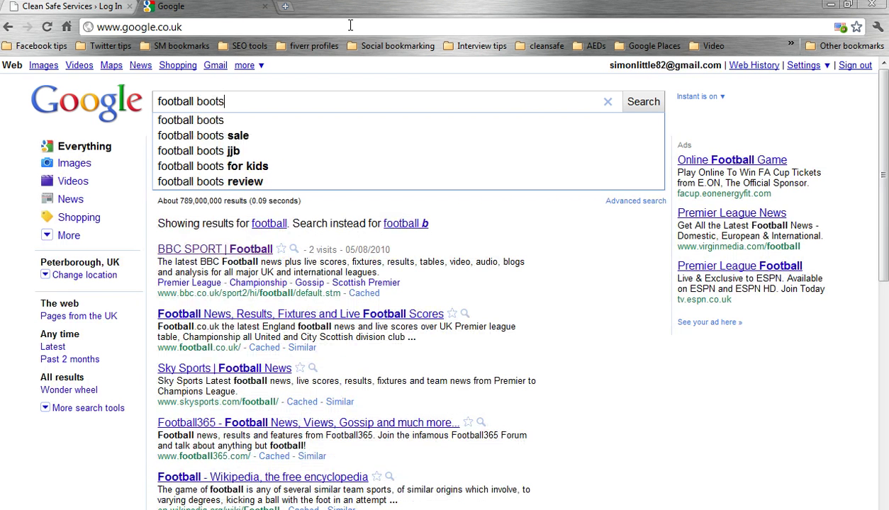
key("Return")
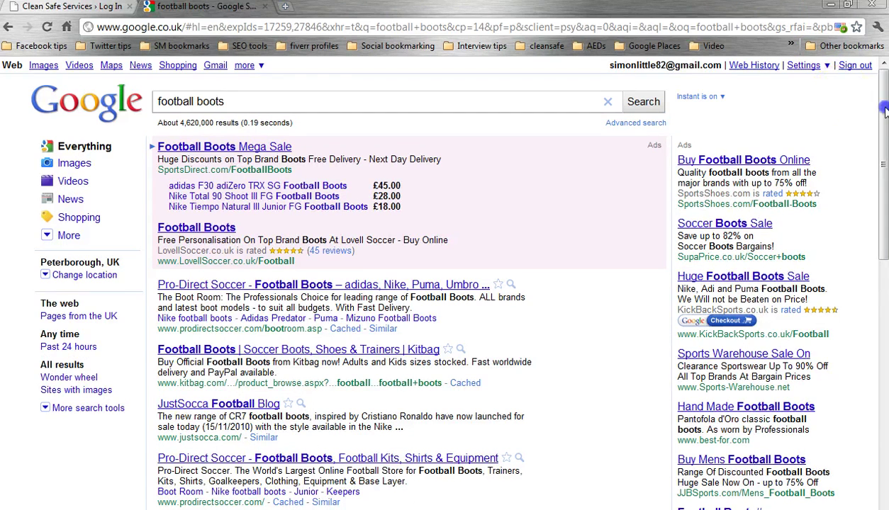
Step: Examine the football boots results page, comparing the page titles and descriptions of the organic listings with the sponsored ads
scroll(861, 113, "down", 2)
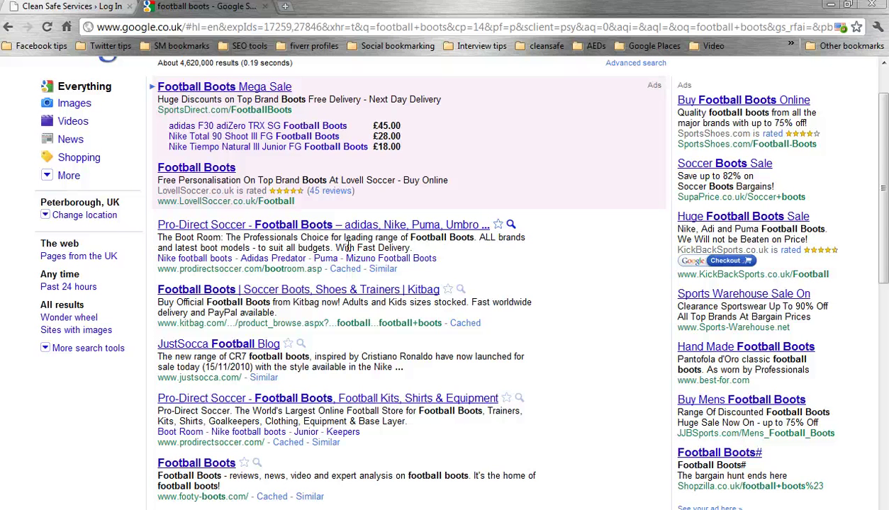
scroll(348, 246, "up", 1)
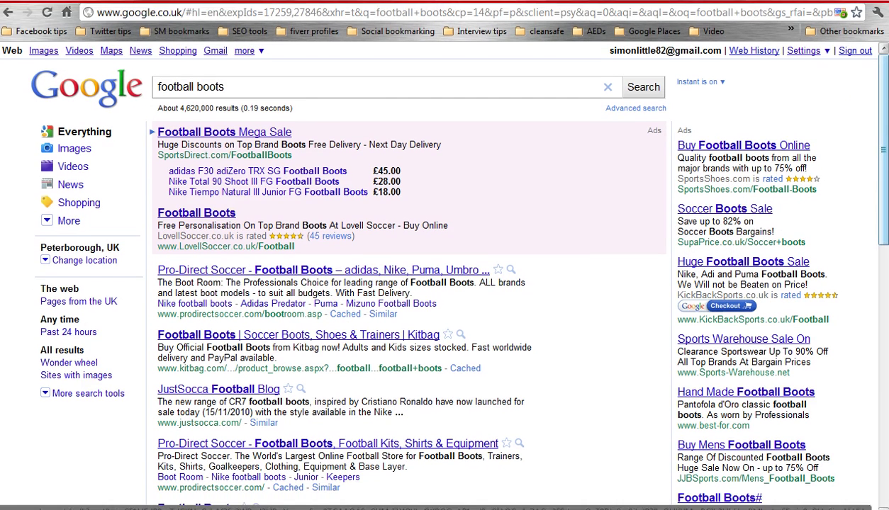
scroll(883, 170, "down", 2)
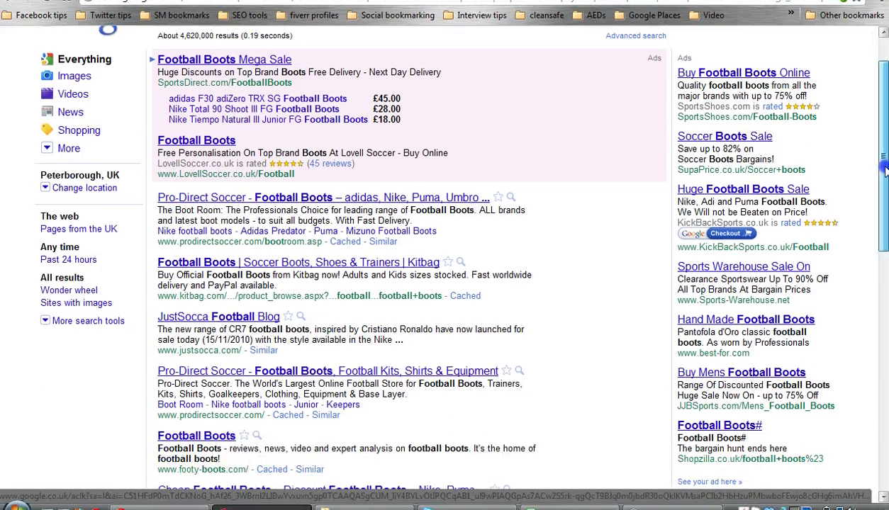
scroll(883, 156, "down", 1)
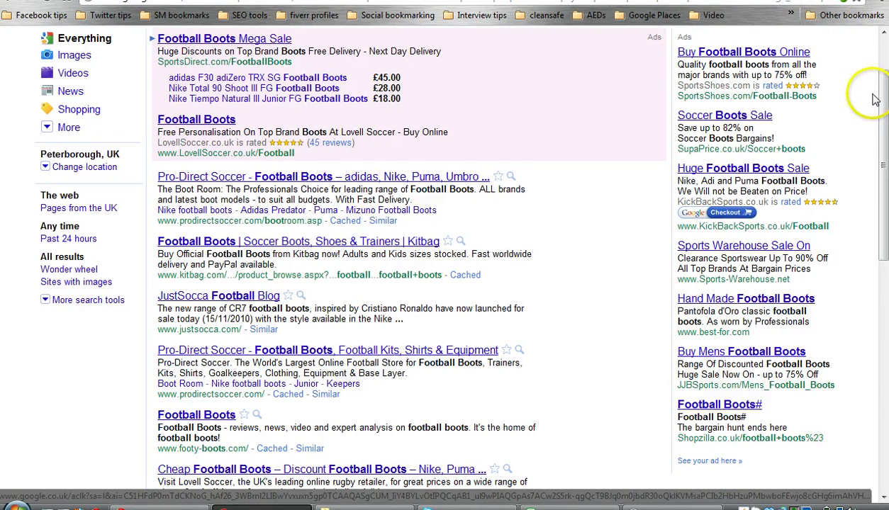
scroll(876, 96, "down", 3)
scroll(884, 142, "down", 3)
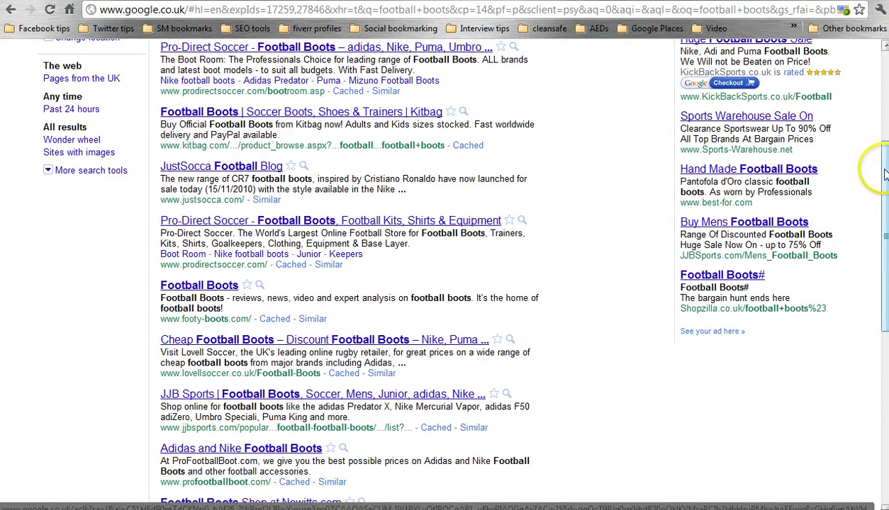
mouse_move(884, 172)
left_mouse_down()
mouse_move(883, 153)
mouse_move(884, 173)
left_mouse_up()
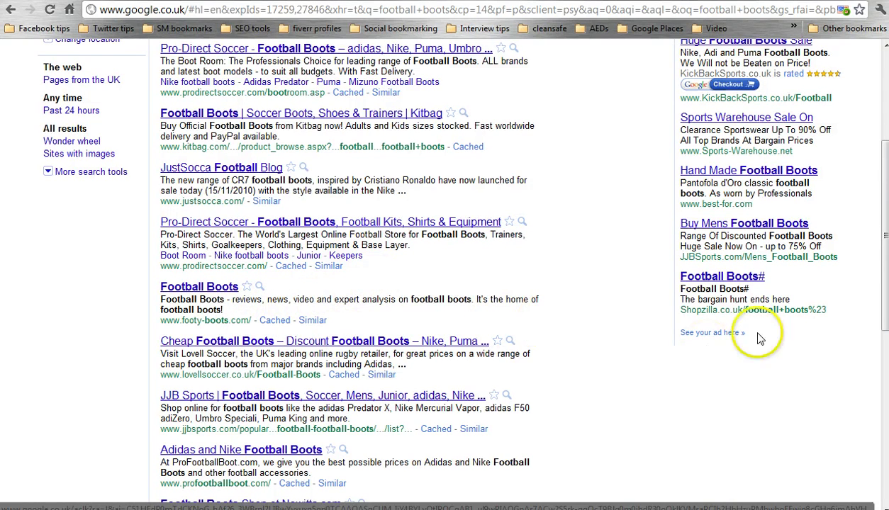
mouse_move(883, 258)
left_mouse_down()
mouse_move(884, 222)
mouse_move(886, 309)
mouse_move(880, 268)
left_mouse_up()
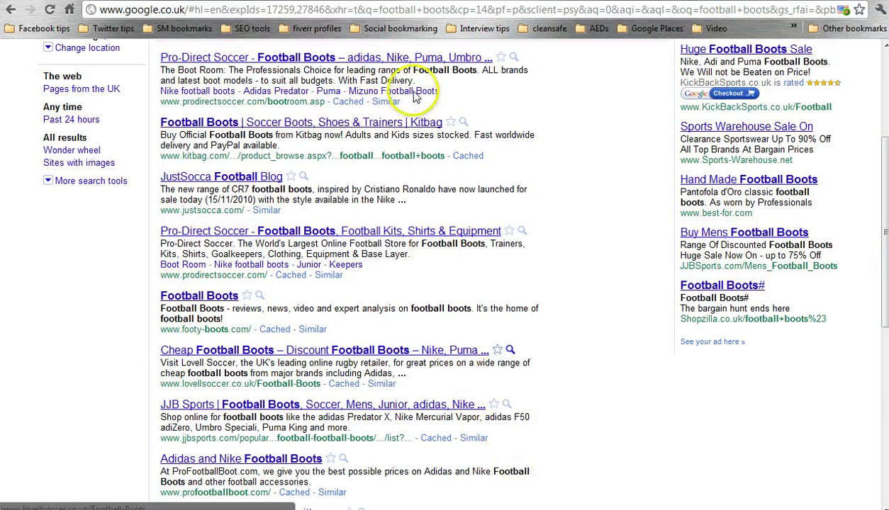
left_click(368, 354)
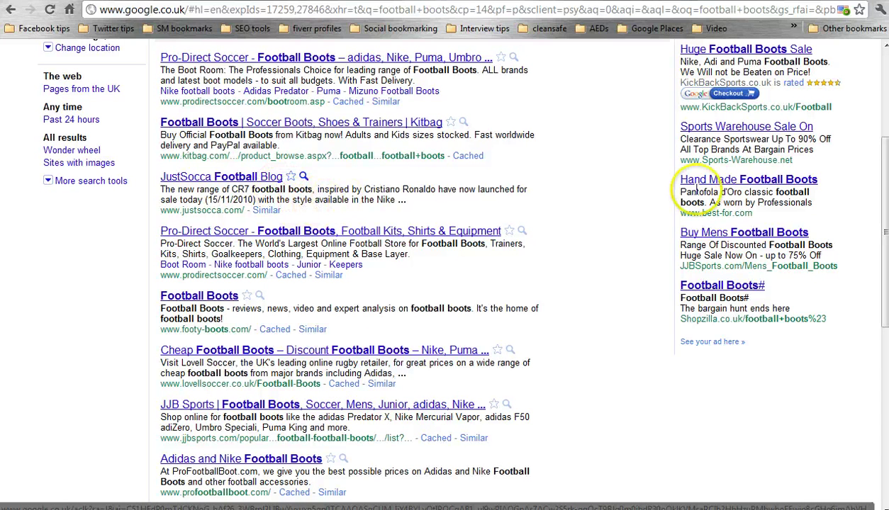
left_click_drag(878, 158, 845, 34)
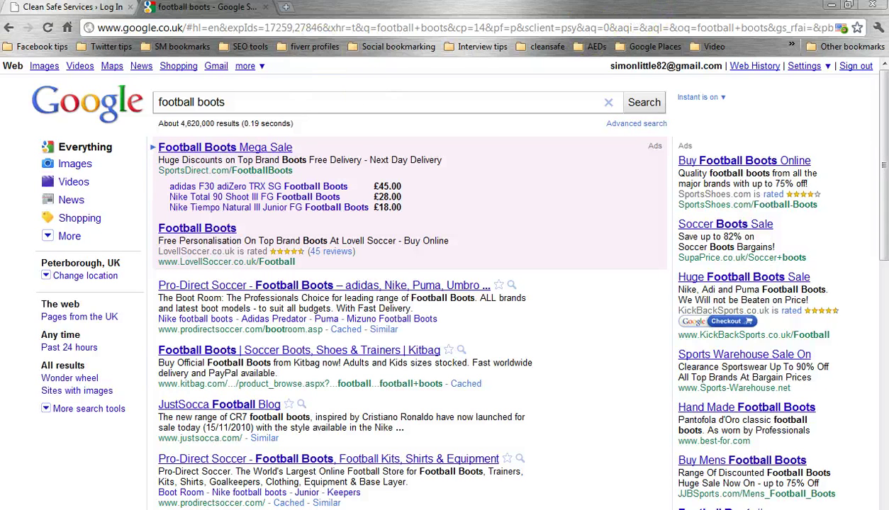
Step: Switch to the Clean Safe Services login page and enter outzoz.com/cleansafeservices/wp-admin as the address
left_click(100, 7)
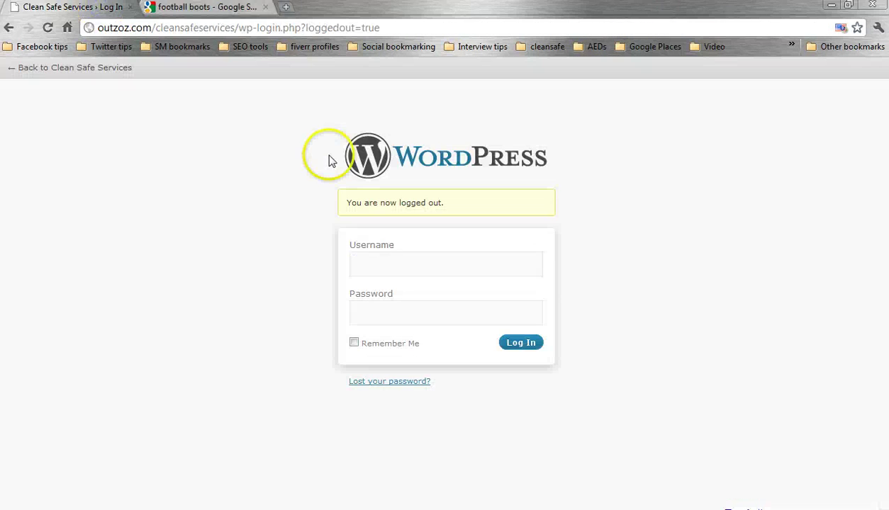
left_click(367, 258)
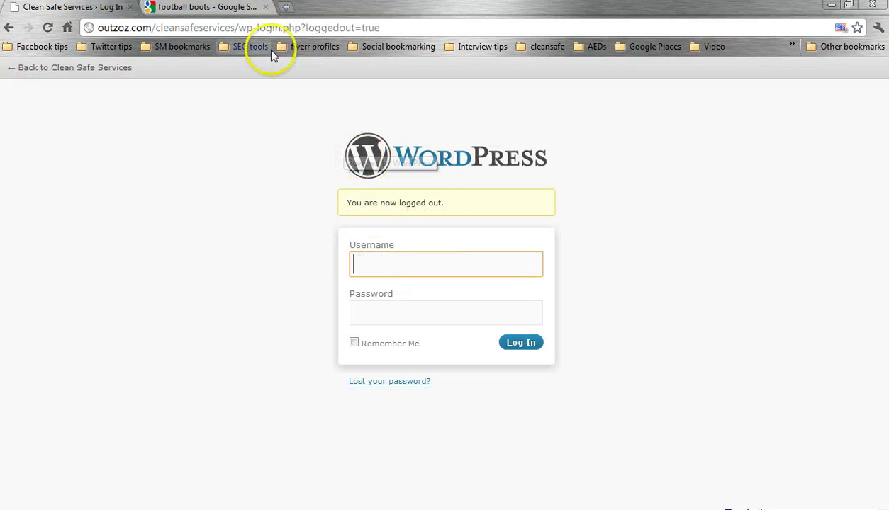
left_click_drag(275, 29, 391, 29)
type("/")
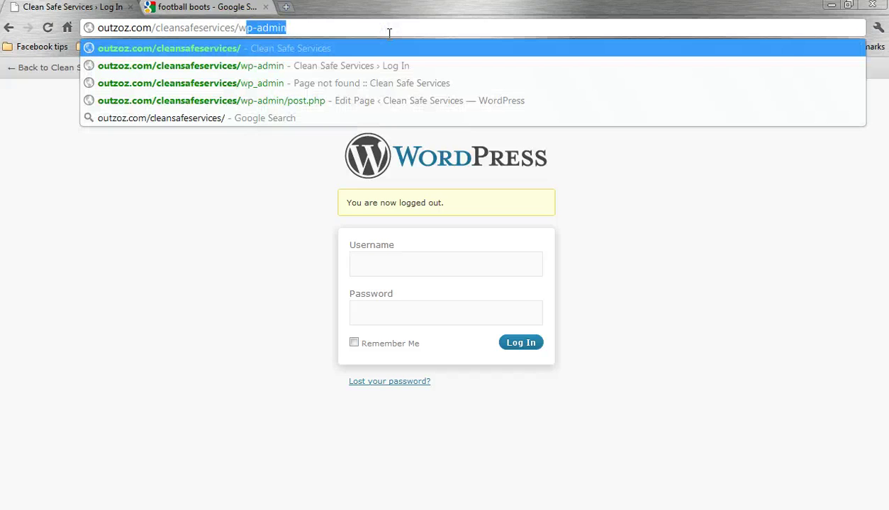
type("-admin")
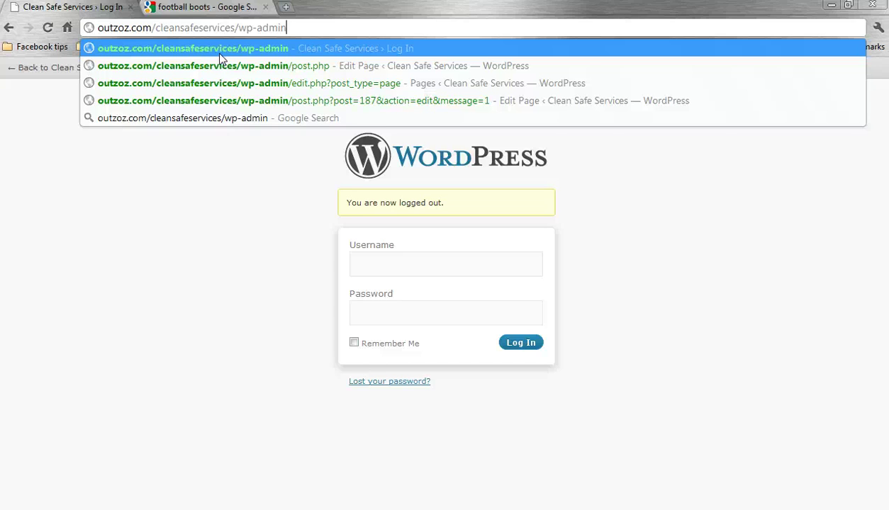
left_click(345, 206)
Step: Log in to the WordPress site with the username admin and the account password
left_click(392, 250)
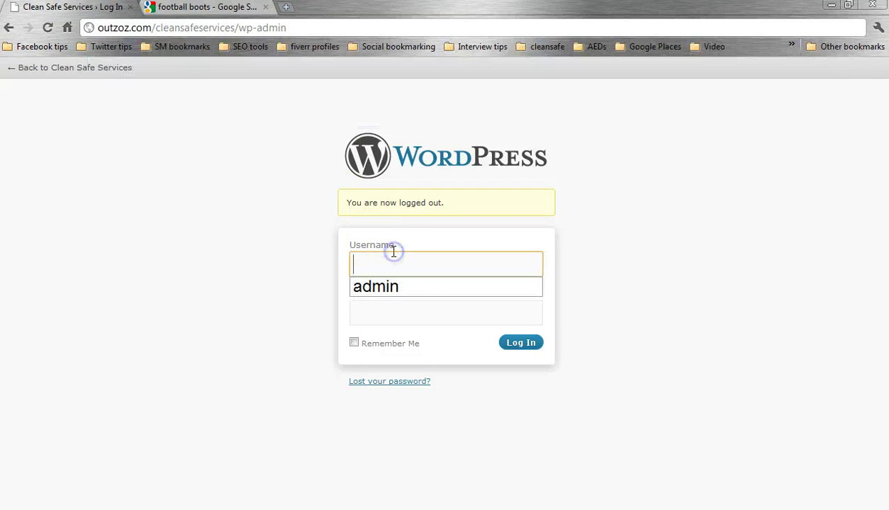
key("Down")
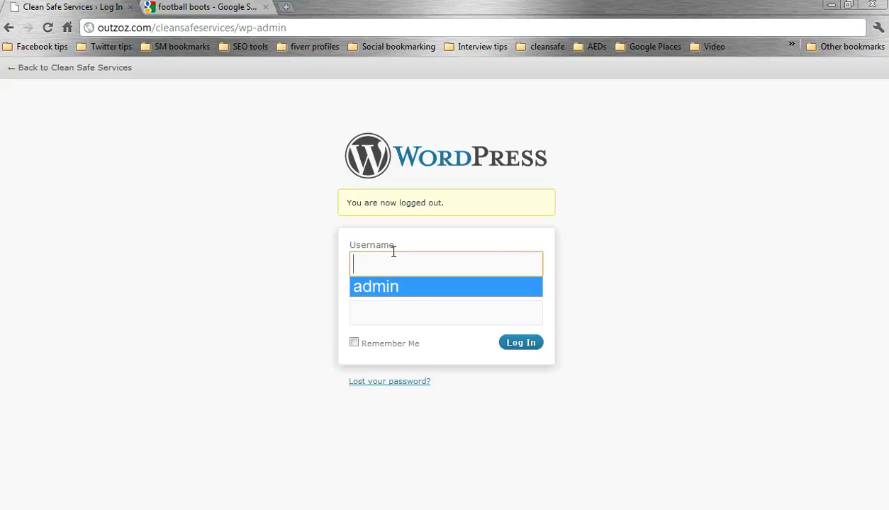
key("Return")
key("Tab")
type("*****")
key("Return")
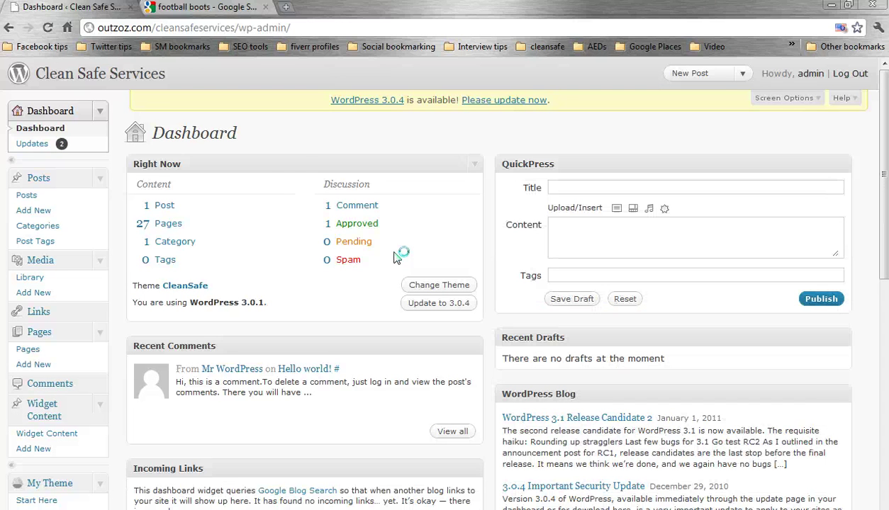
Step: Open the list of plugins installed on the Clean Safe Services site
left_click(291, 179)
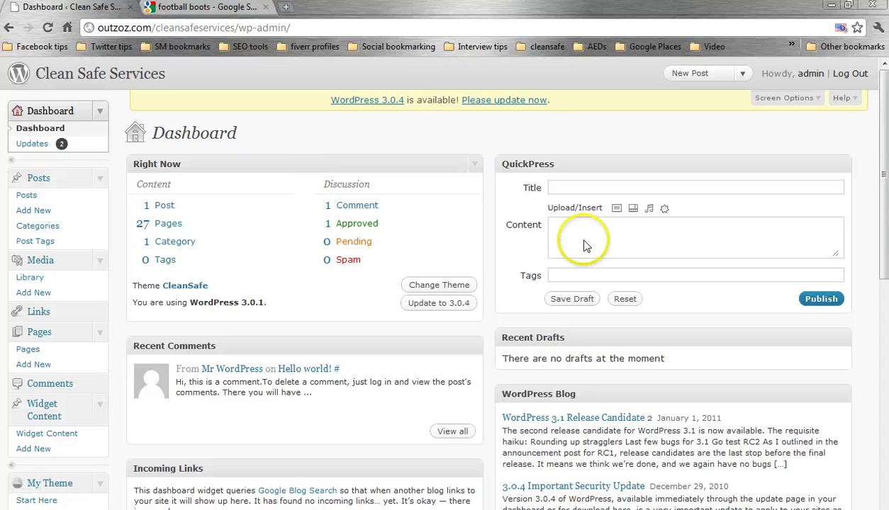
scroll(865, 190, "down", 1)
scroll(865, 190, "down", 1)
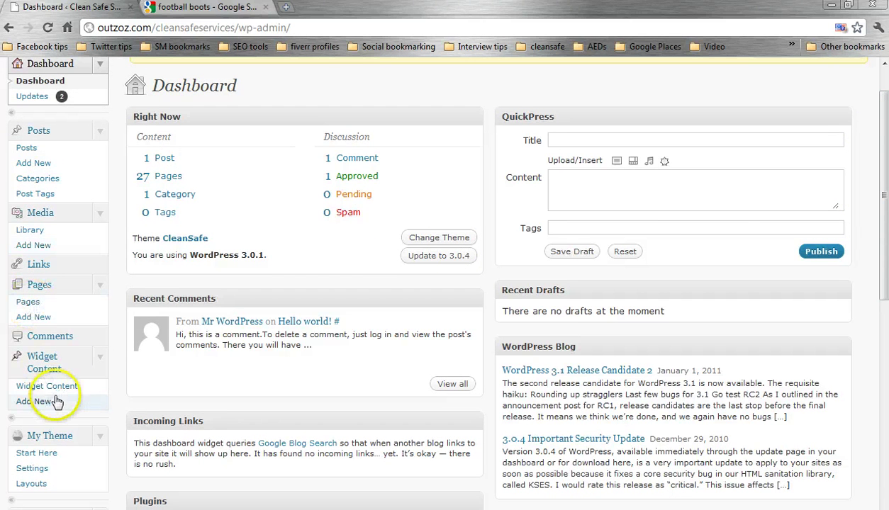
scroll(57, 401, "down", 6)
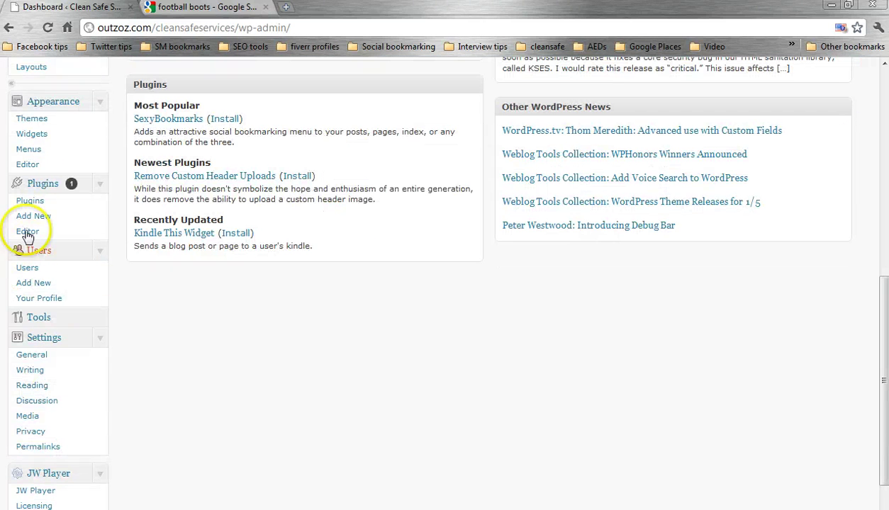
left_click(44, 190)
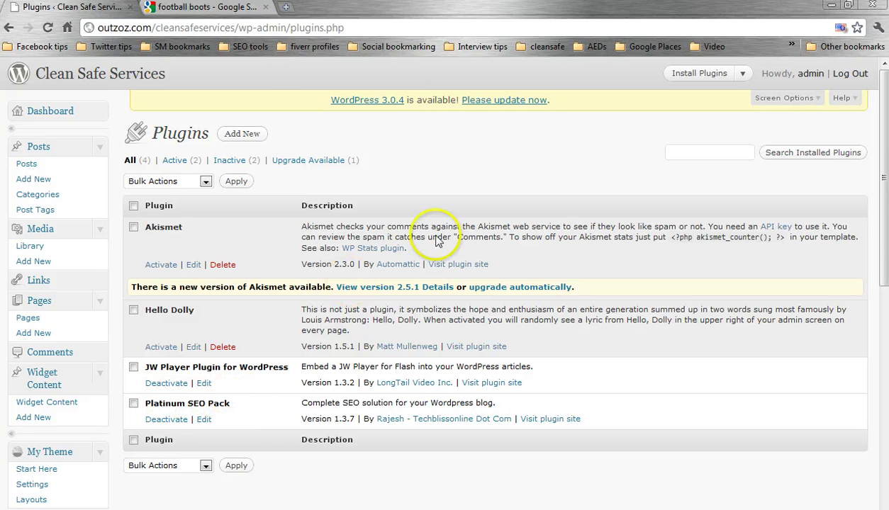
Step: Search the plugins available to add for "platinum seo"
left_click(238, 138)
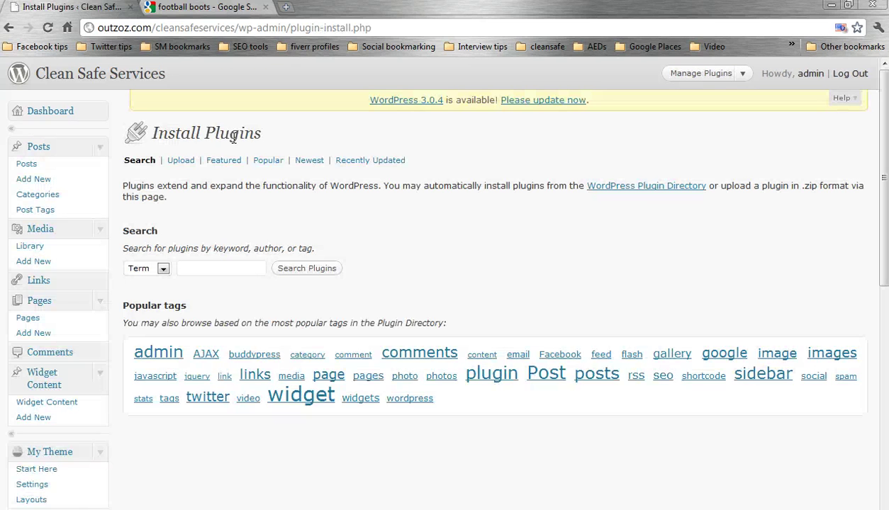
left_click(232, 266)
type("platinum seo")
key("Return")
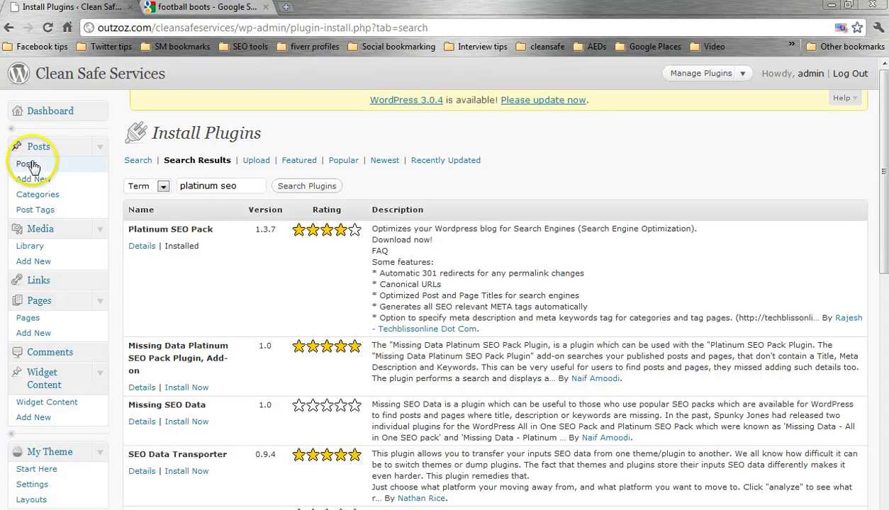
Step: Open the Accident/Crime Scene page for editing and bring up its Platinum SEO Pack settings
left_click(39, 300)
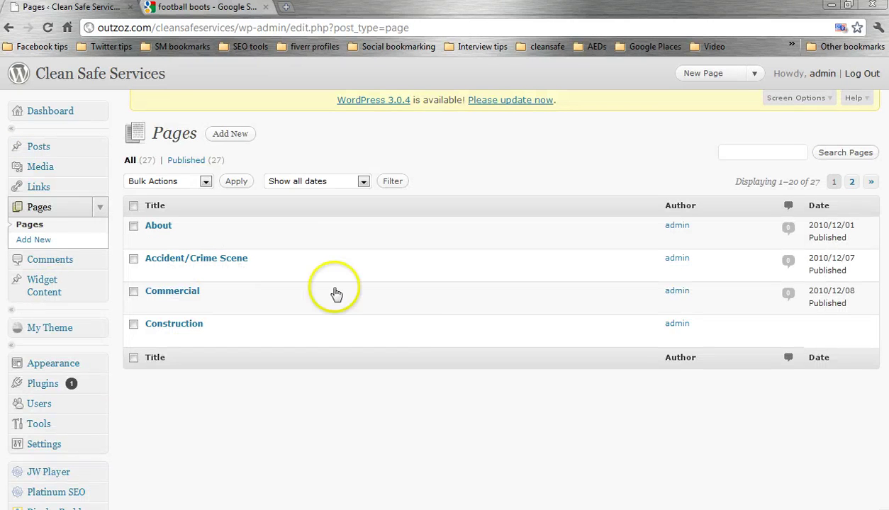
mouse_move(455, 350)
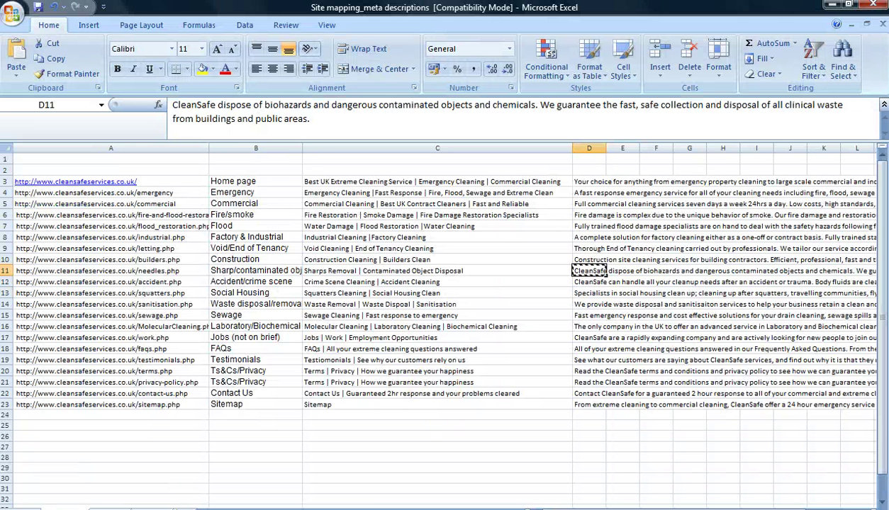
key("alt+Tab")
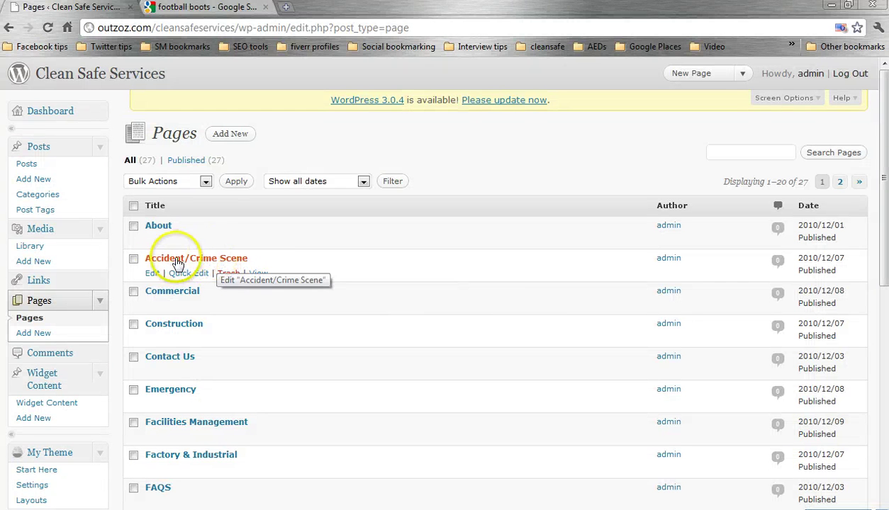
left_click(154, 275)
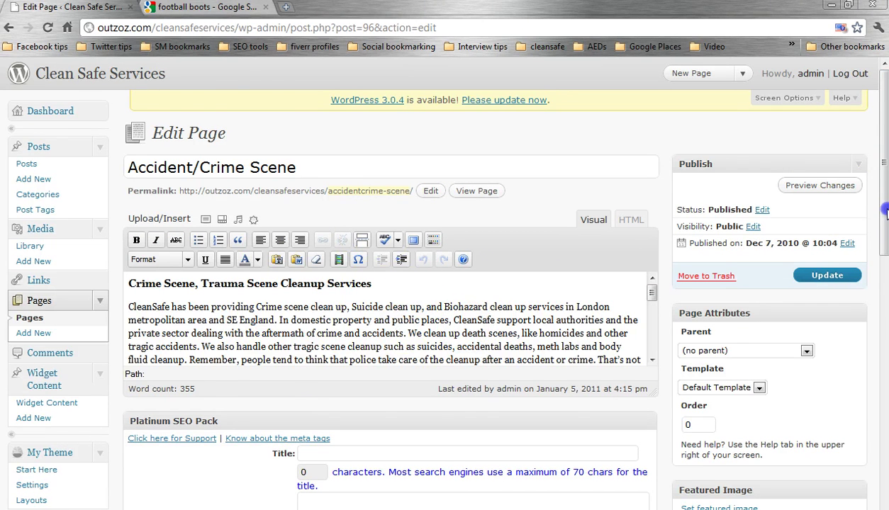
left_click_drag(886, 213, 886, 381)
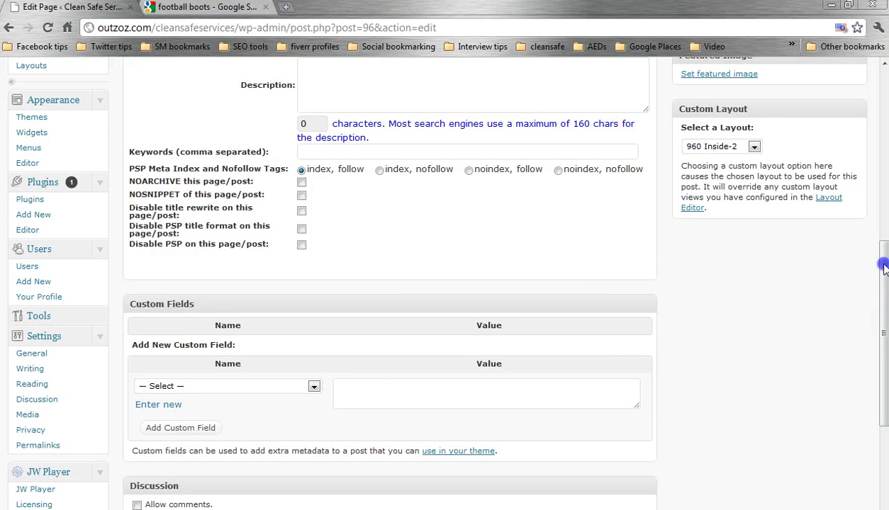
scroll(884, 248, "up", 4)
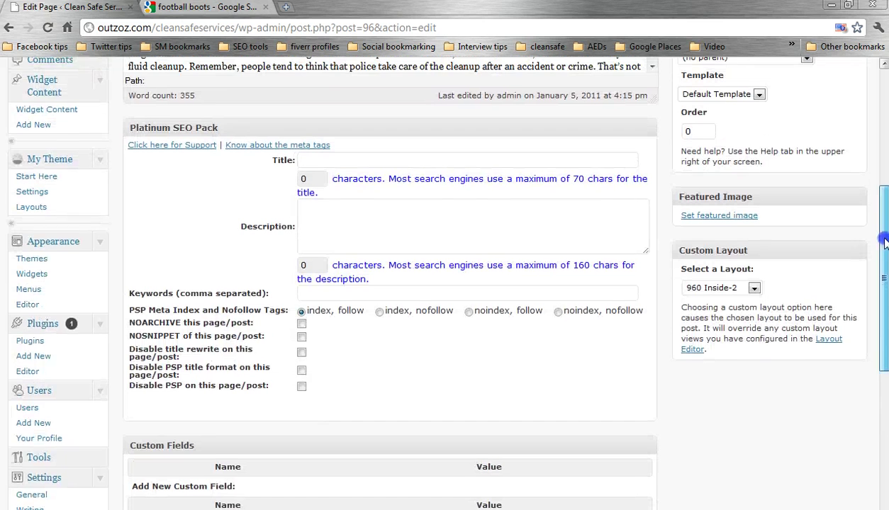
left_click_drag(885, 243, 884, 245)
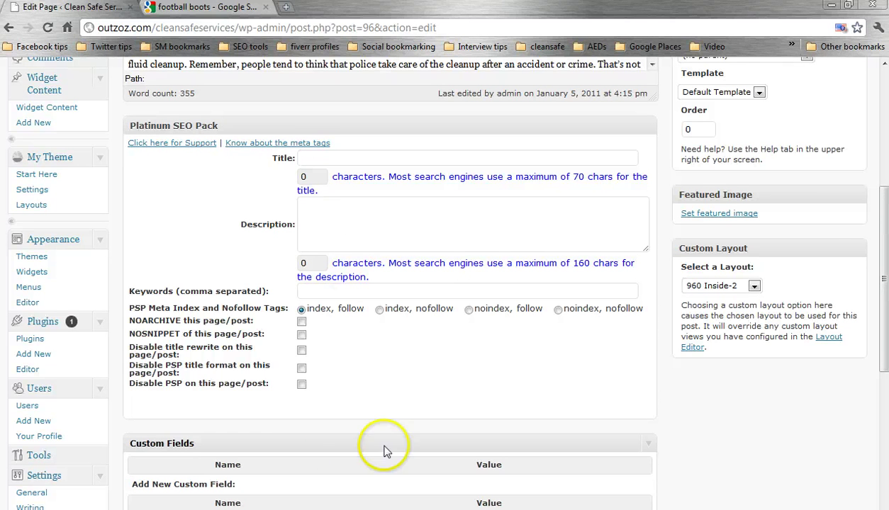
Step: Copy the accident page's title "Crime Scene Cleaning | Accident Cleaning" from cell C12 in Excel into the page's Platinum SEO Pack title in WordPress
key("alt+Tab")
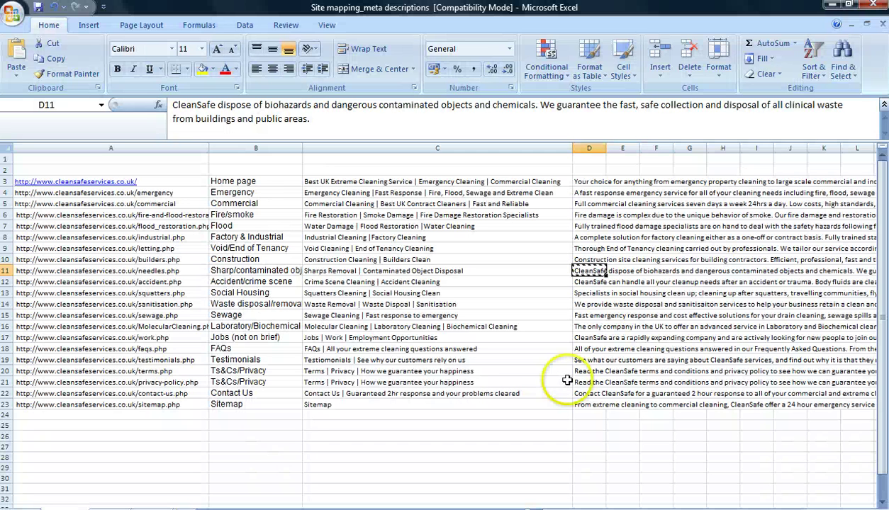
left_click(358, 284)
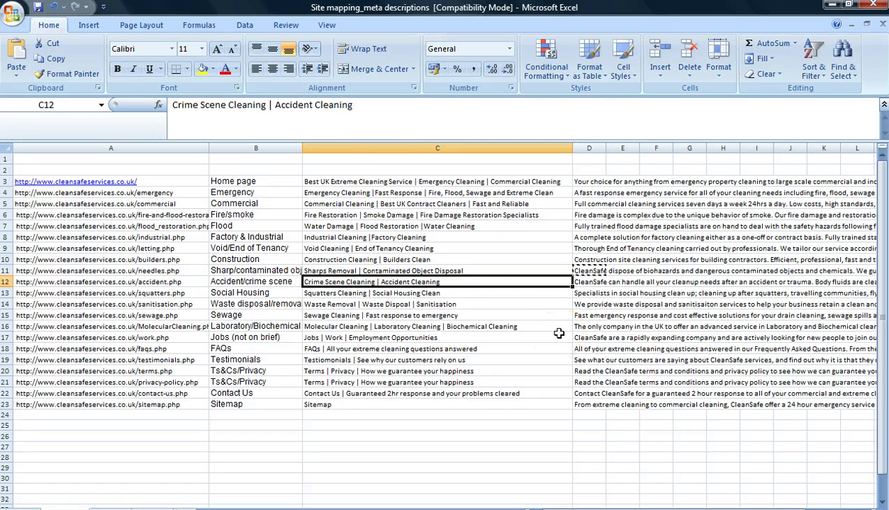
key("ctrl+c")
key("alt+Tab")
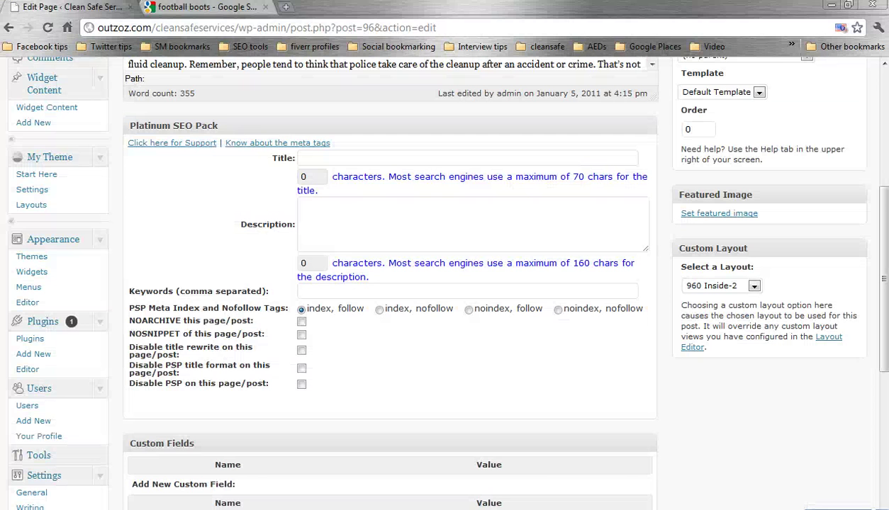
left_click(341, 161)
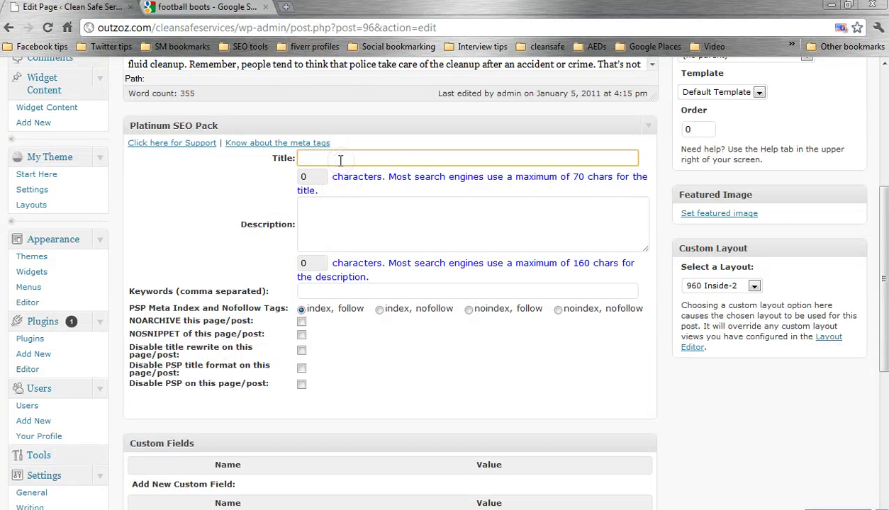
key("ctrl+v")
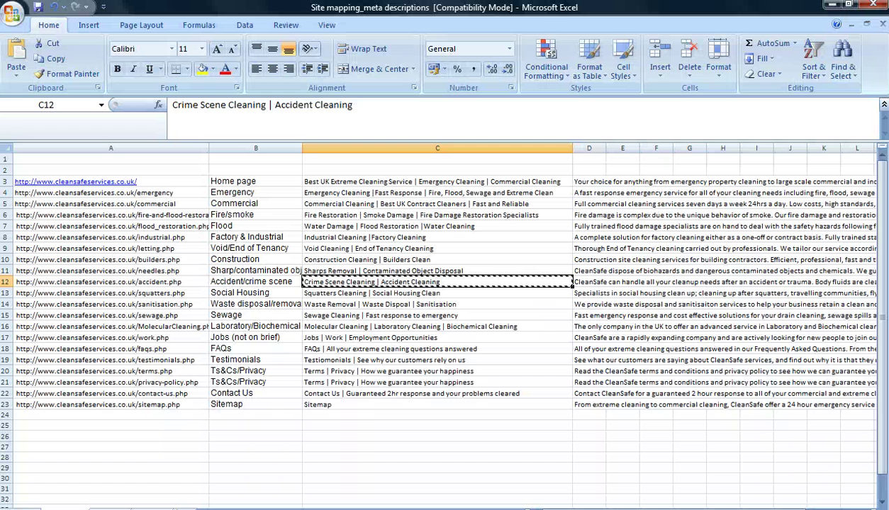
Step: Copy the accident page's meta description from cell D12 in Excel into the page's Platinum SEO Pack description in WordPress
left_click(589, 282)
key("ctrl+c")
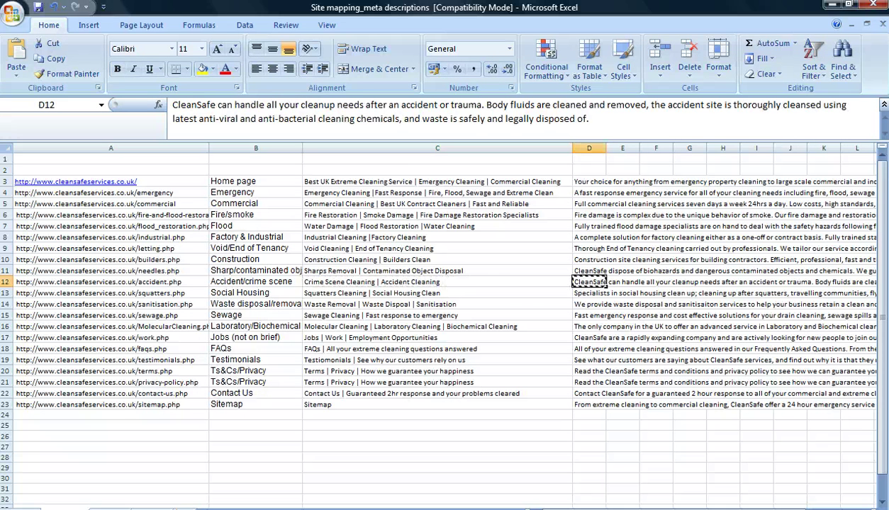
key("alt+Tab")
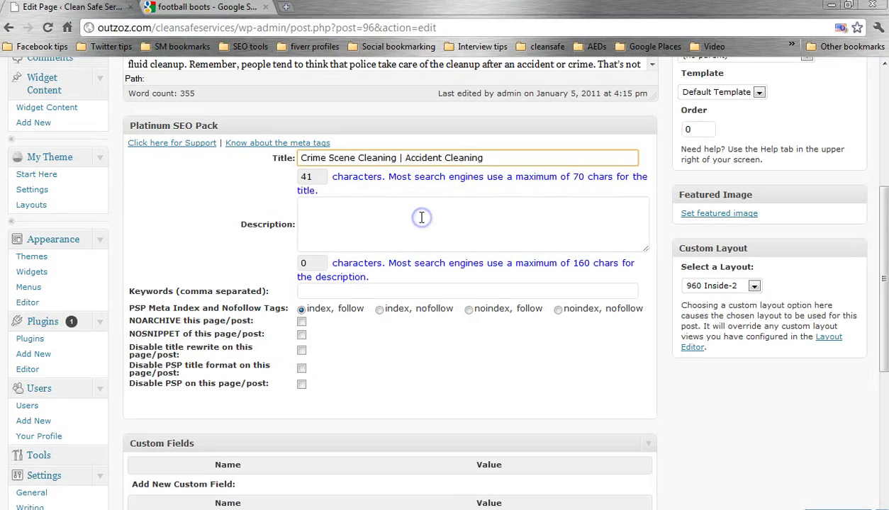
left_click(421, 218)
key("ctrl+v")
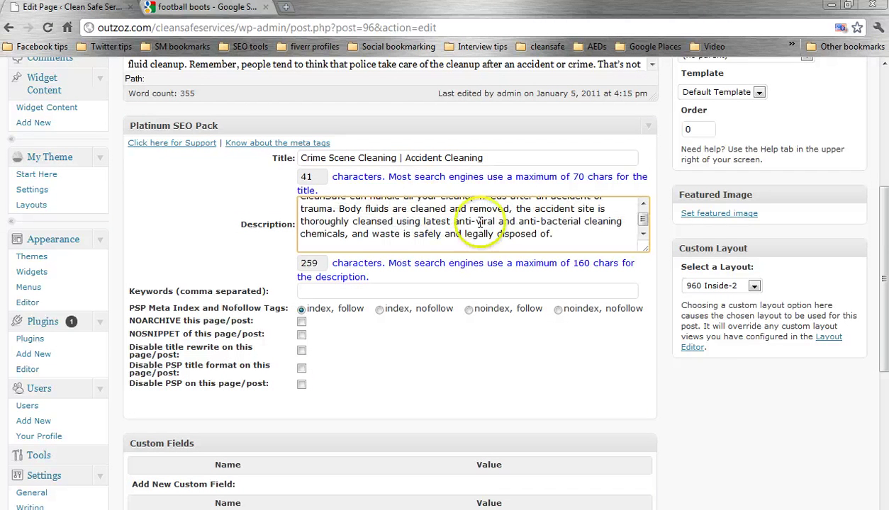
Step: Check the start of the pasted description and update the published Accident/Crime Scene page
left_click(643, 204)
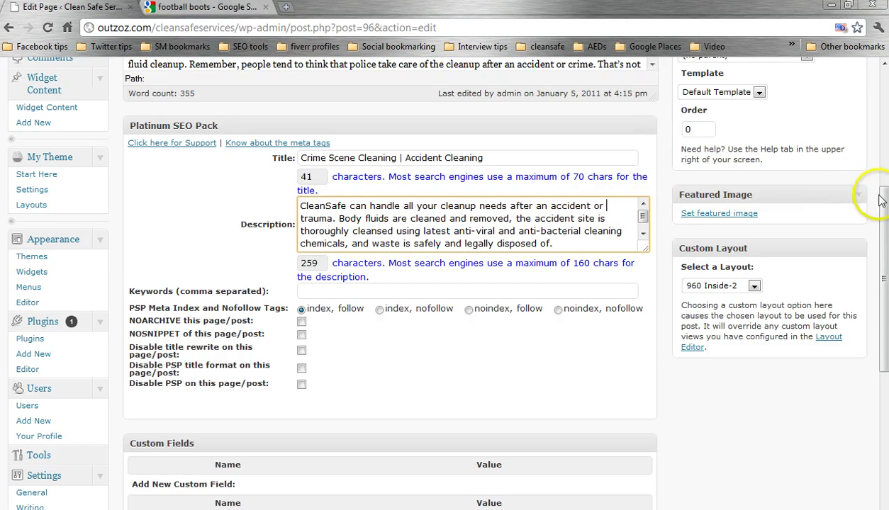
left_click(884, 156)
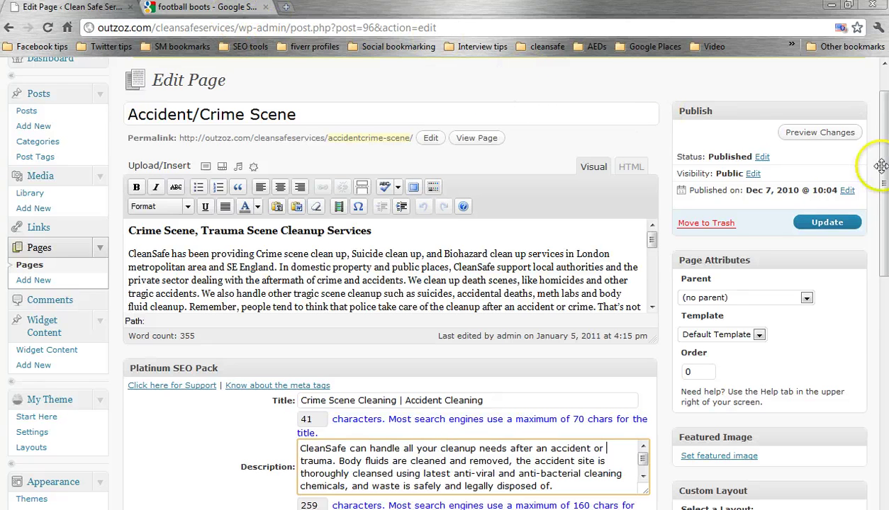
left_click(826, 223)
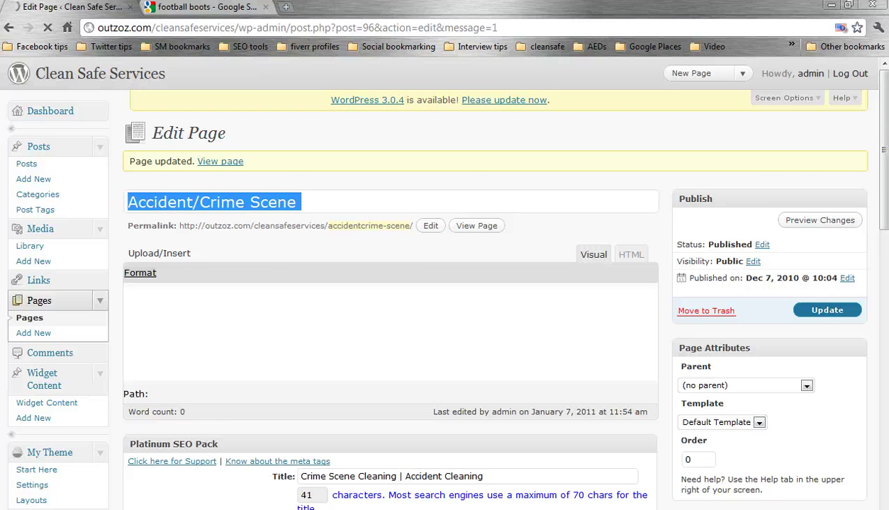
Step: Review the saved Platinum SEO Pack title and description of the Accident/Crime Scene page, including their wording and character limits
left_click_drag(885, 163, 883, 238)
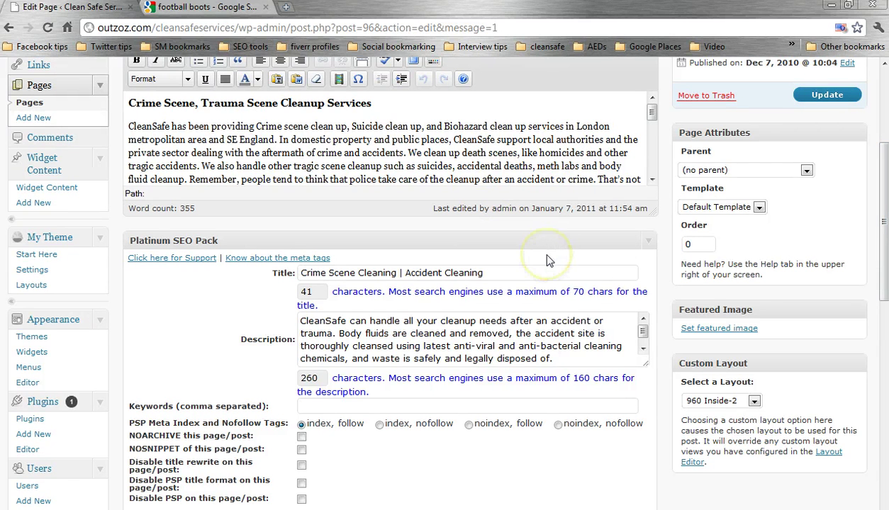
left_click(445, 269)
key("ctrl+a")
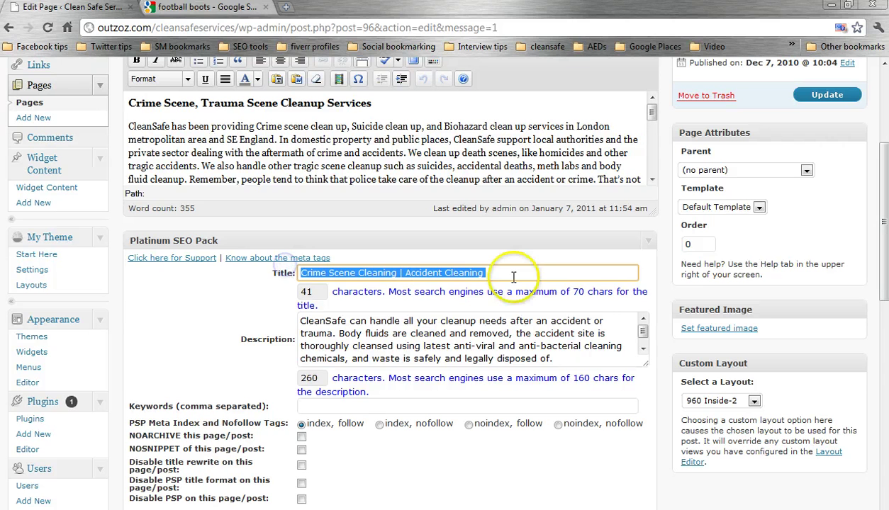
left_click(526, 273)
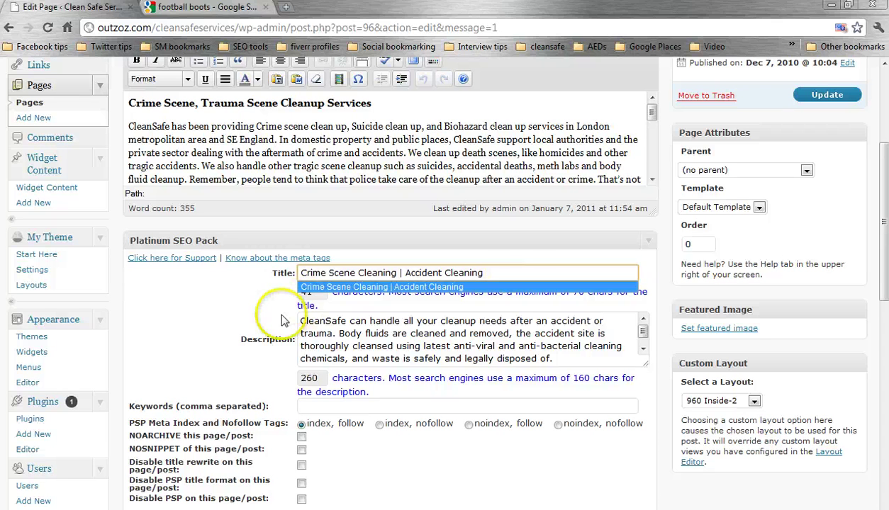
left_click(190, 297)
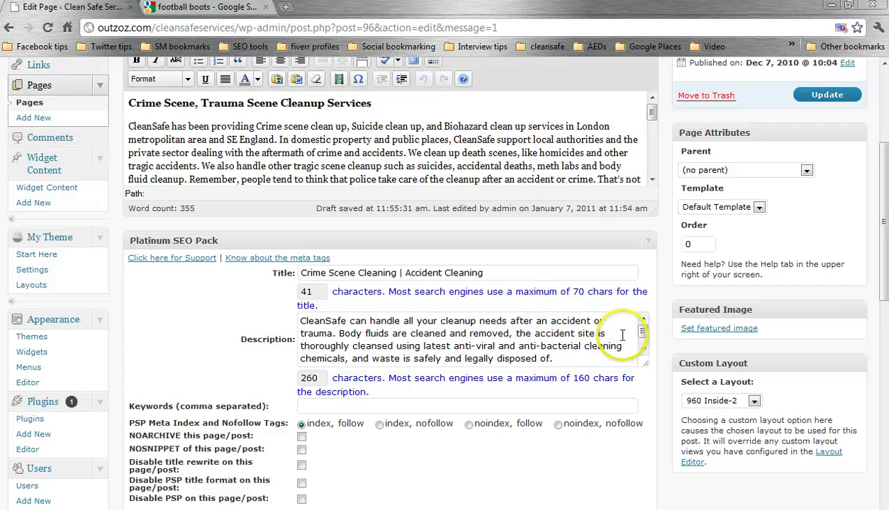
mouse_move(643, 332)
left_mouse_down()
mouse_move(642, 345)
mouse_move(641, 322)
mouse_move(641, 339)
left_mouse_up()
left_click(643, 321)
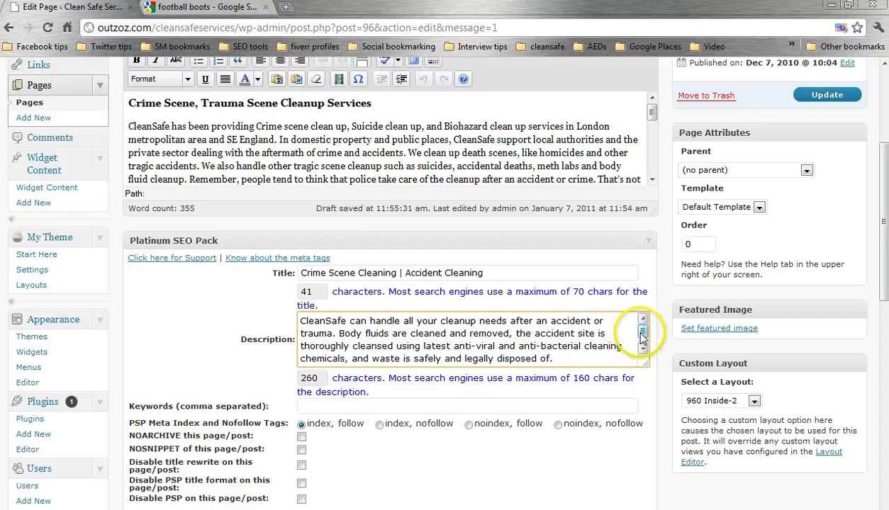
left_click(302, 321)
left_click_drag(302, 321, 426, 338)
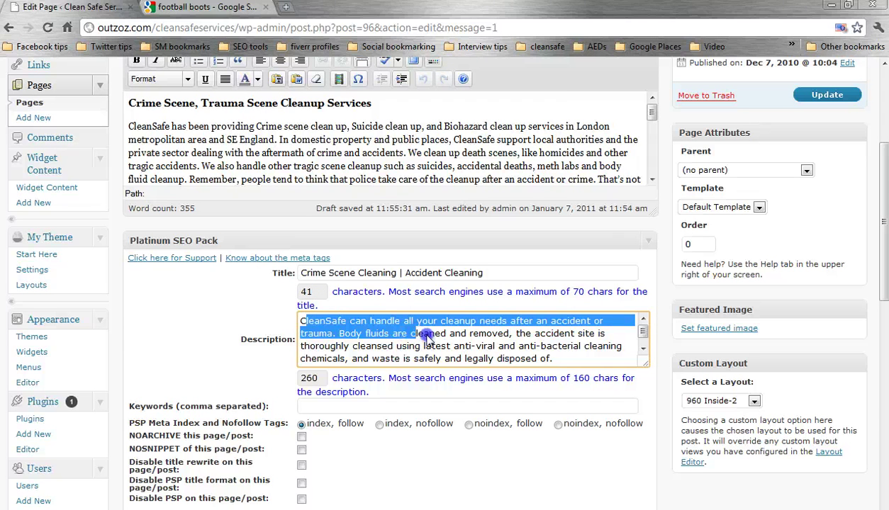
left_click(459, 338)
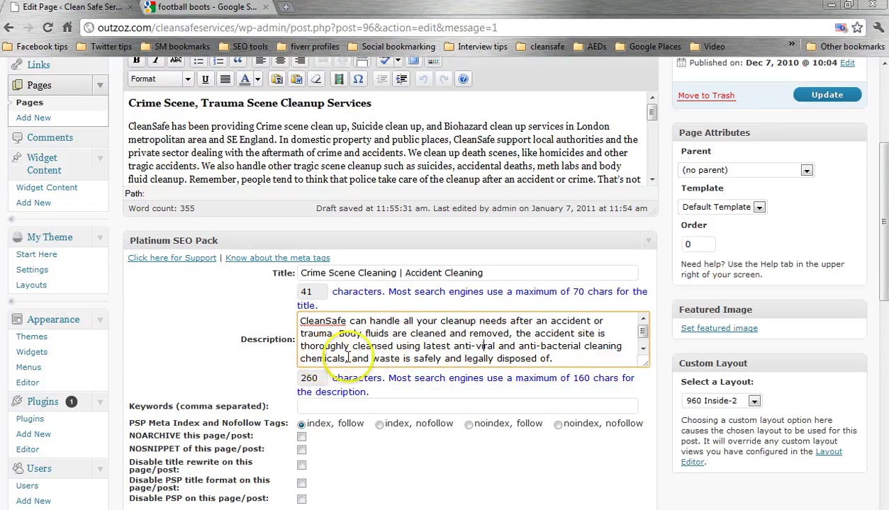
left_click(643, 348)
left_click(642, 327)
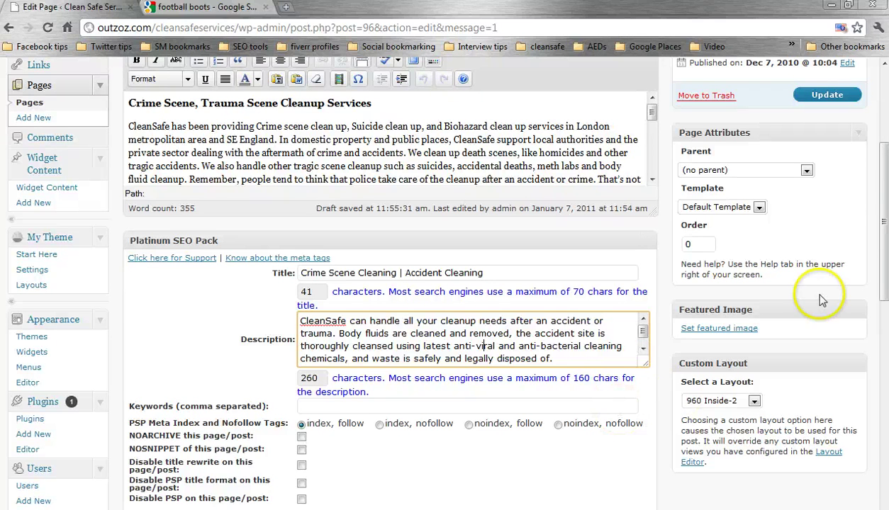
scroll(885, 183, "up", 2)
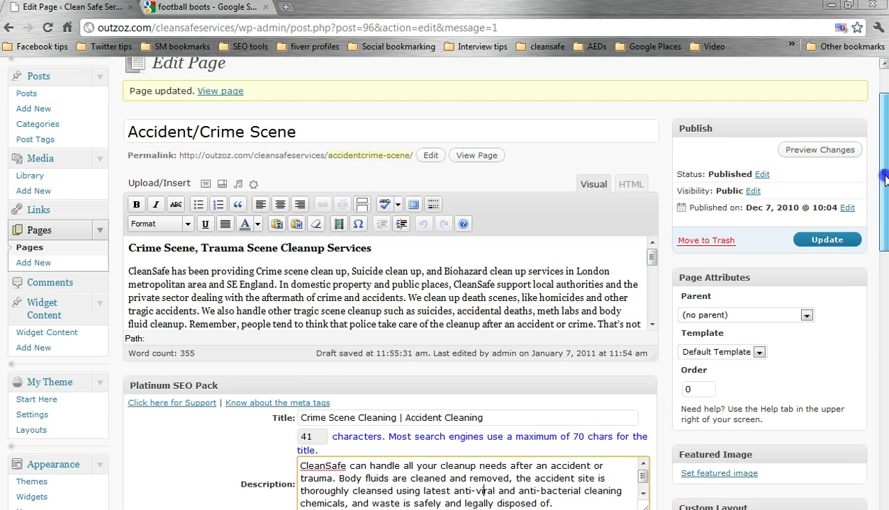
scroll(885, 177, "down", 1)
scroll(884, 141, "up", 3)
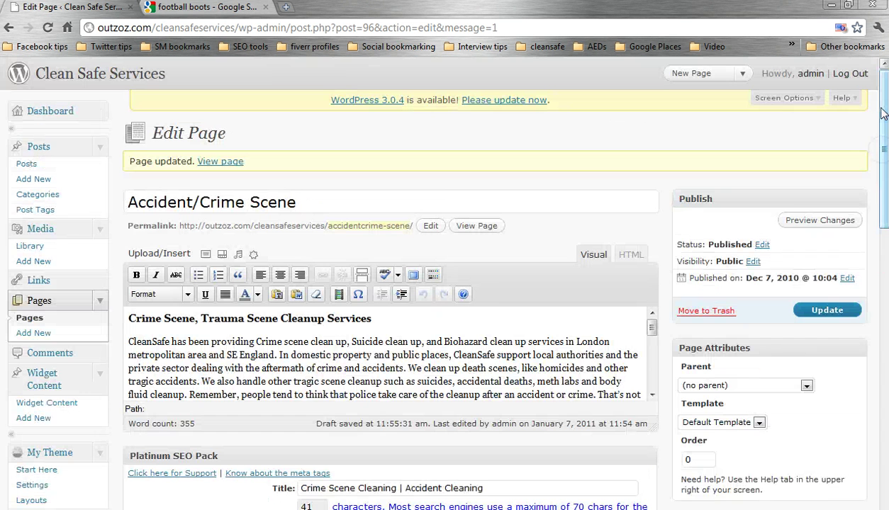